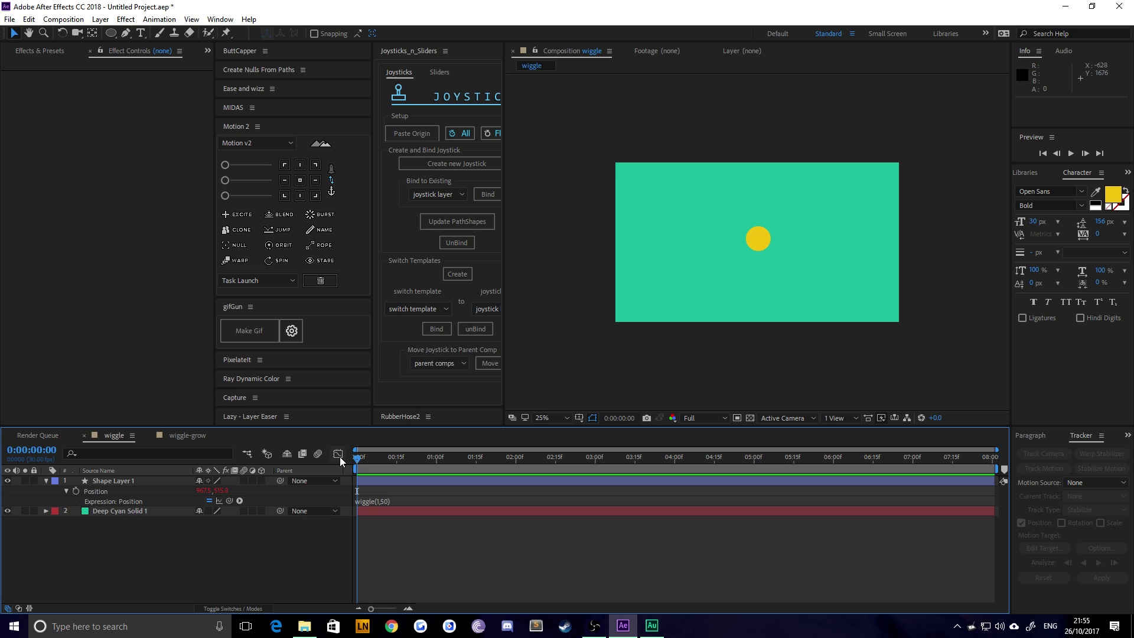
# Preview the original wiggling dot animation, then jump to the end of the comp
pyautogui.press('space')
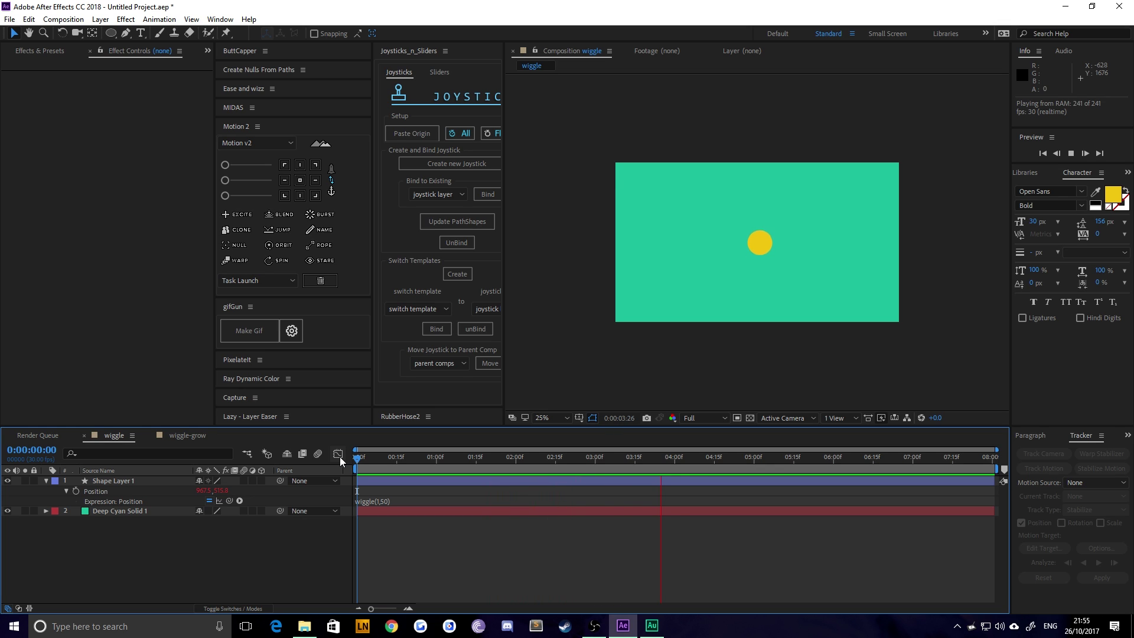
pyautogui.moveTo(368, 458); pyautogui.dragTo(349, 455)
pyautogui.moveTo(986, 459); pyautogui.dragTo(1005, 464)
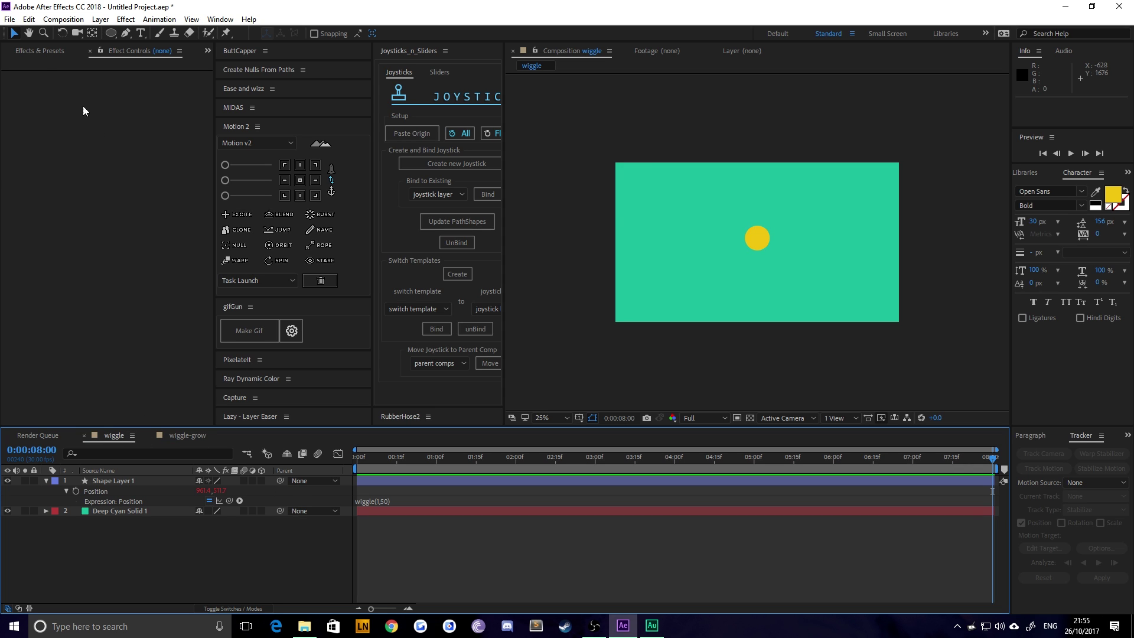
# Duplicate the wiggle comp as 'wiggle-grow2', open it, and return to its start
pyautogui.click(28, 50)
pyautogui.click(18, 51)
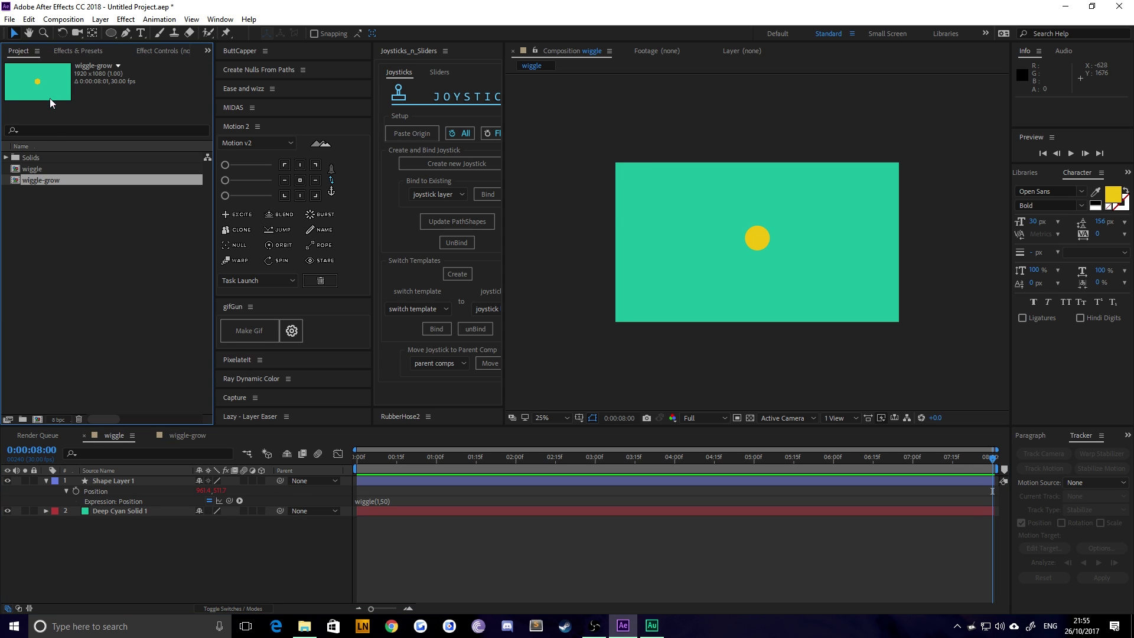
pyautogui.click(47, 265)
pyautogui.click(42, 169)
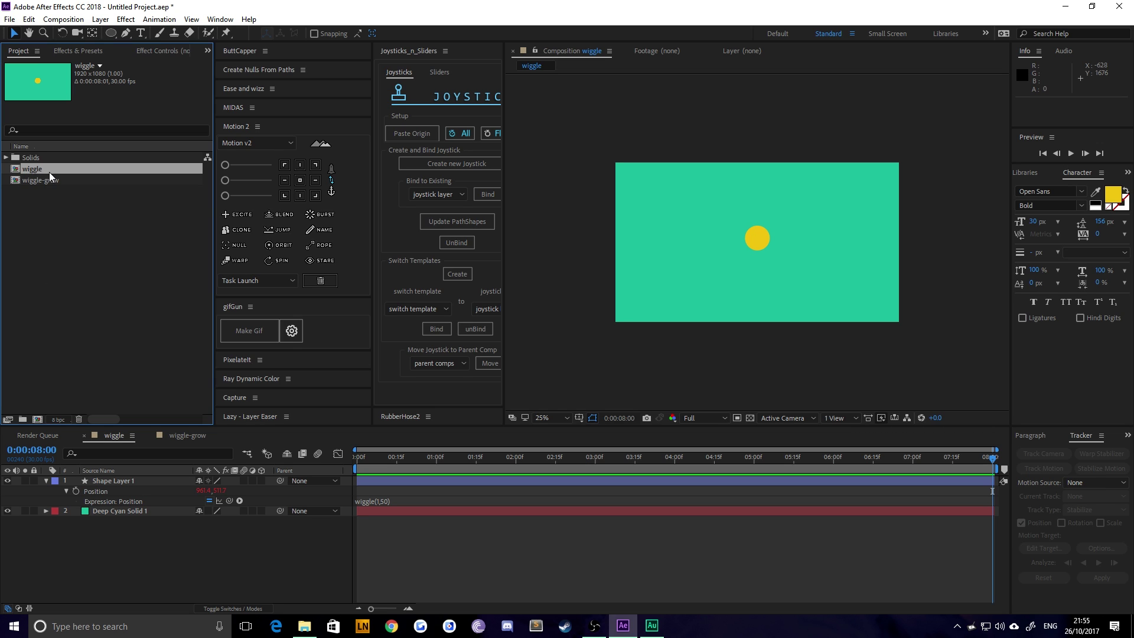
pyautogui.hotkey('ctrl', 'd')
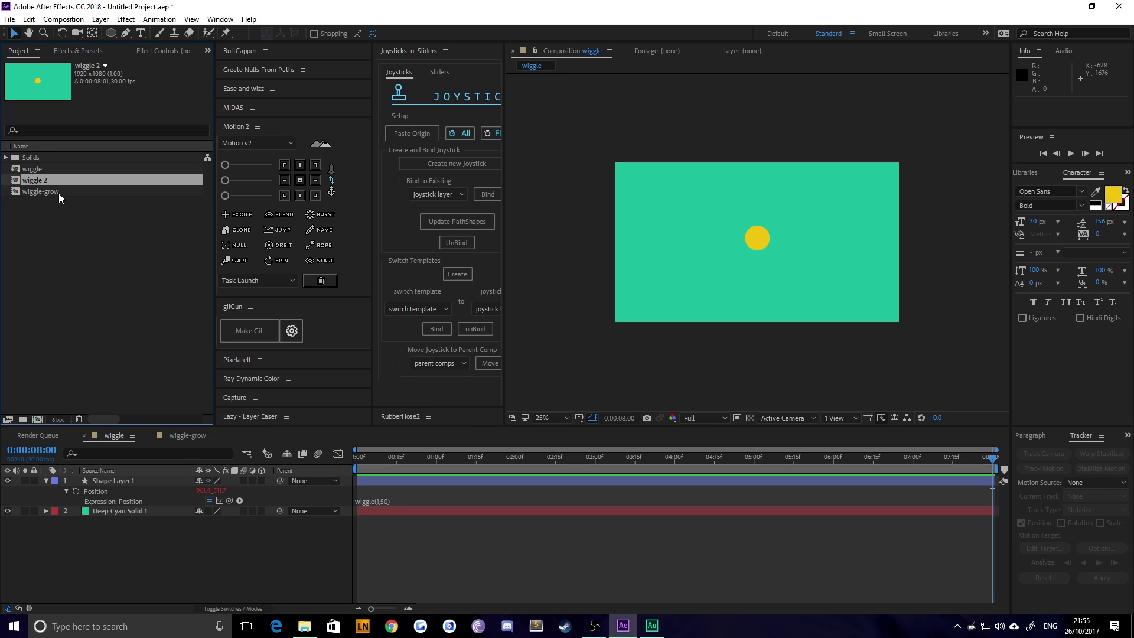
pyautogui.press('Return')
pyautogui.write('wiggle-grow2')
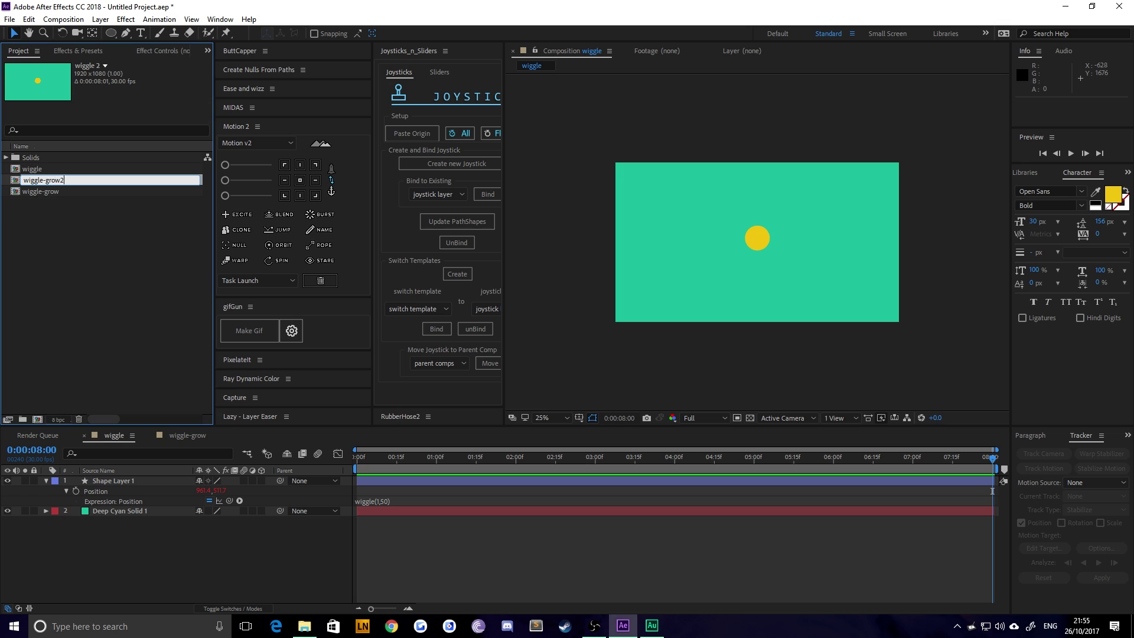
pyautogui.press('Return')
pyautogui.doubleClick(18, 193)
pyautogui.press('Home')
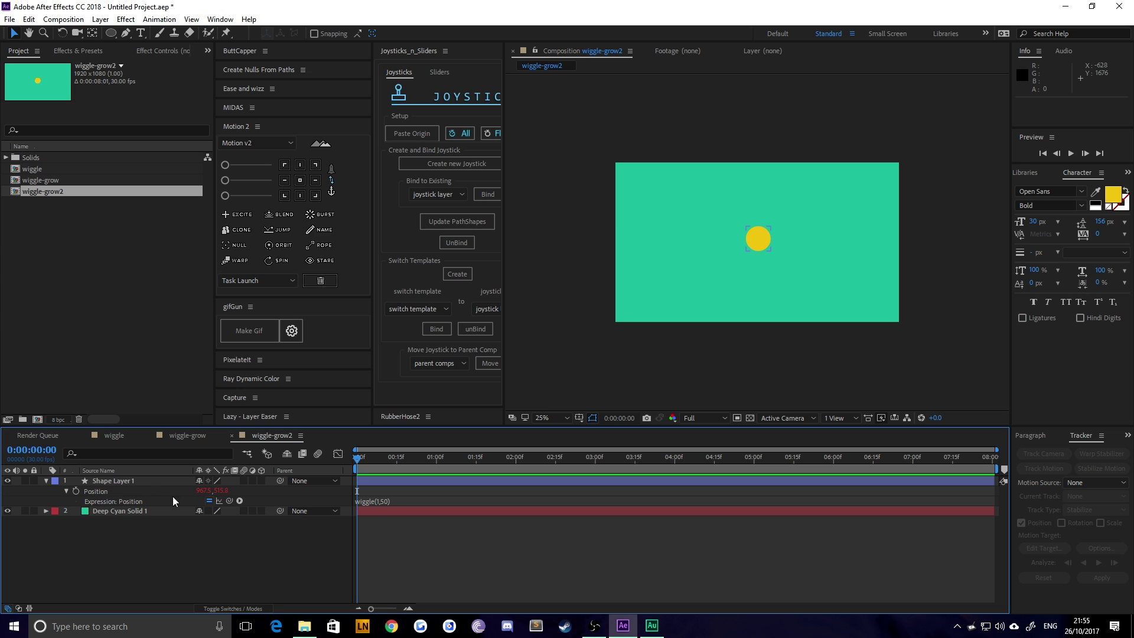
# Remove the dot's Position expression, then re-add it on Shape Layer 1 as wiggle(1,50)
pyautogui.keyDown('alt'); pyautogui.click(75, 491); pyautogui.keyUp('alt')
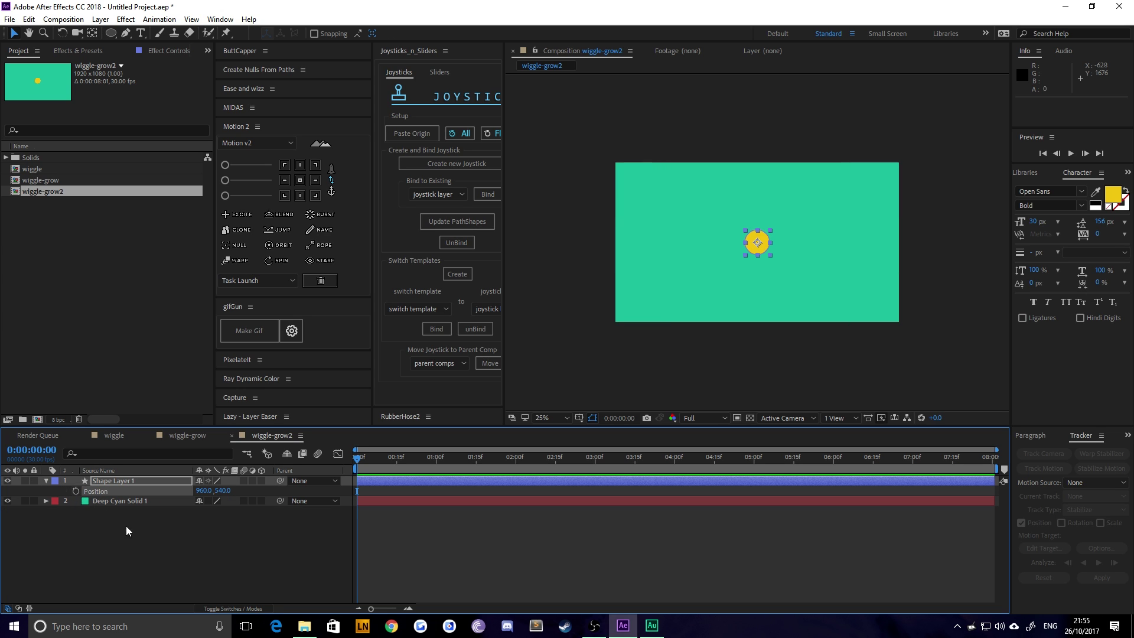
pyautogui.moveTo(357, 460)
pyautogui.mouseDown()
pyautogui.moveTo(936, 458)
pyautogui.moveTo(357, 460)
pyautogui.mouseUp()
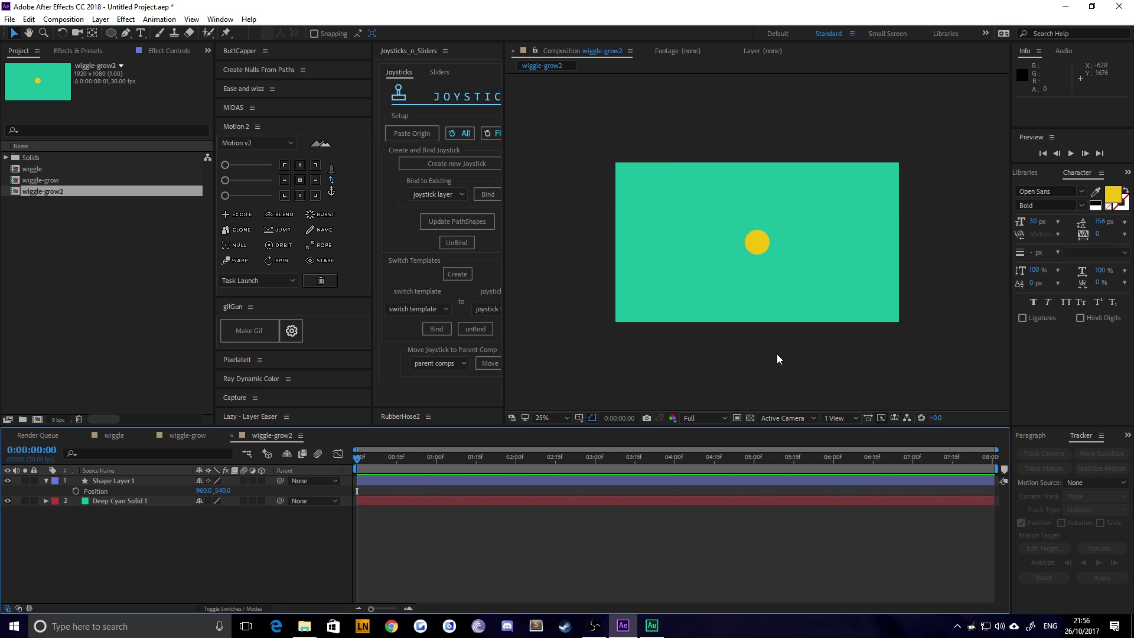
pyautogui.click(108, 482)
pyautogui.press('p')
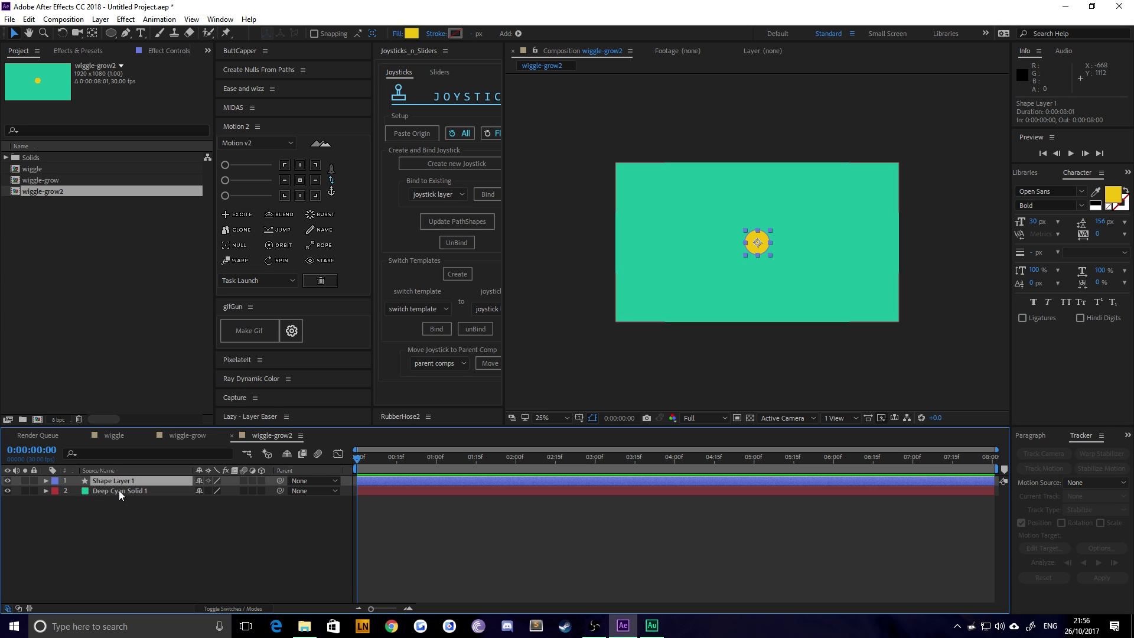
pyautogui.press('p')
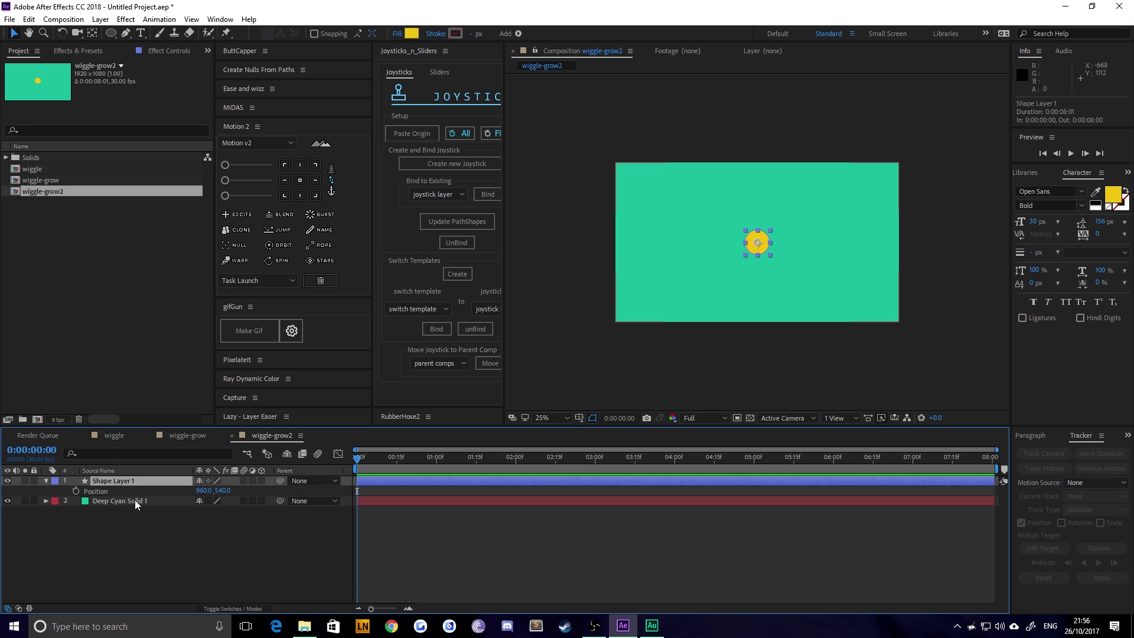
pyautogui.keyDown('alt'); pyautogui.click(75, 492); pyautogui.keyUp('alt')
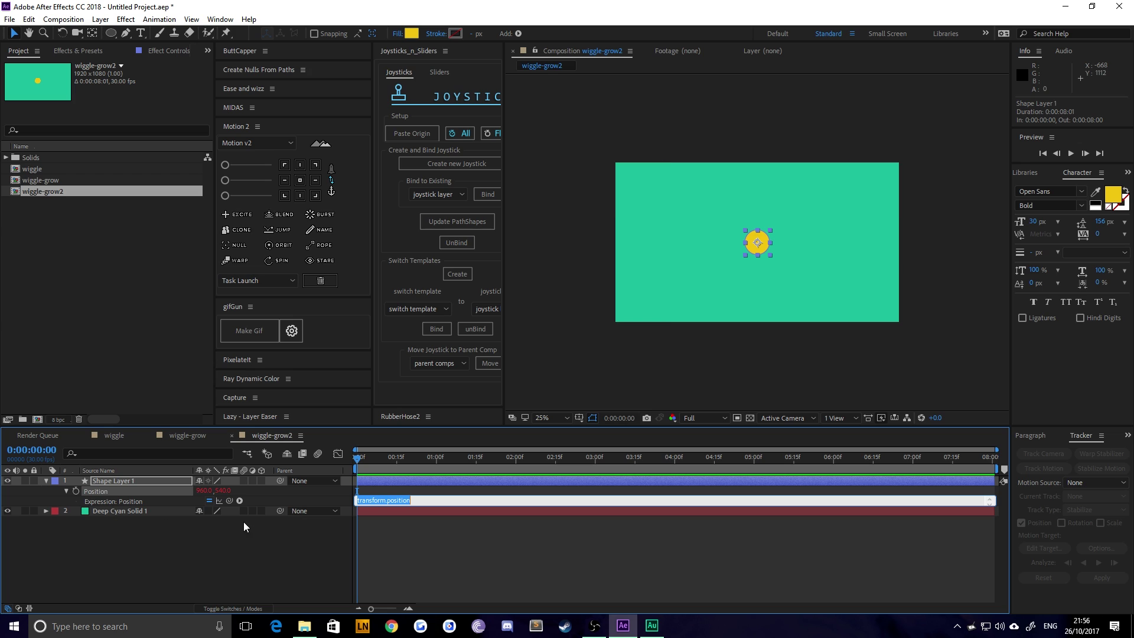
pyautogui.write('wiggle(1,50)')
pyautogui.press('Return')
pyautogui.click(400, 561)
# Preview the wiggling dot, then show Effects & Presets with Shape Layer 1 selected
pyautogui.press('space')
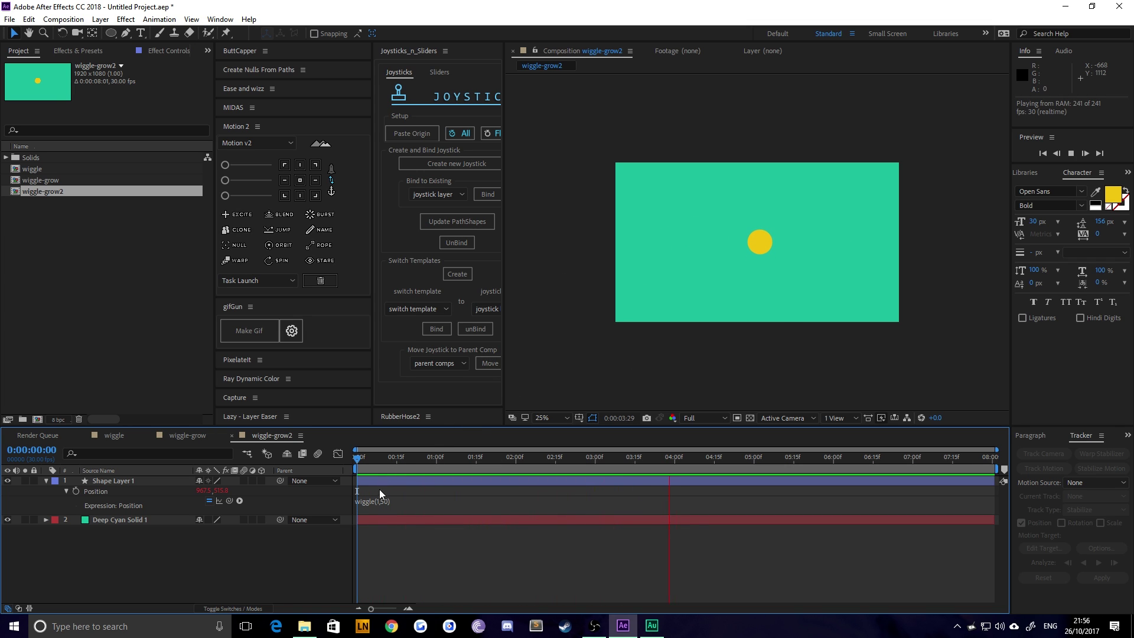
pyautogui.press('space')
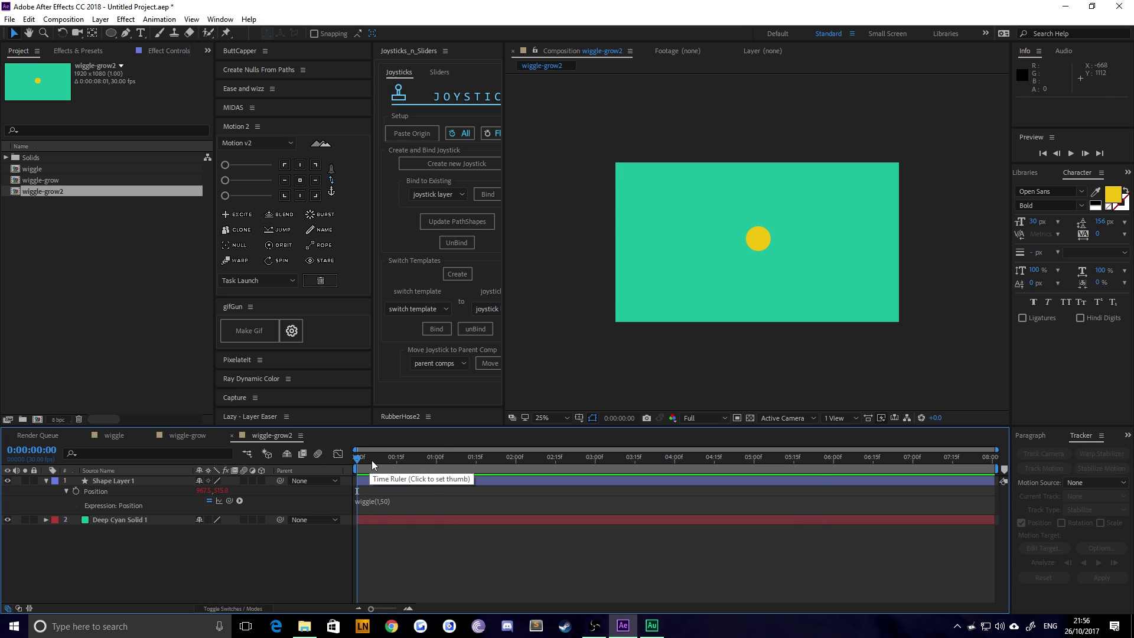
pyautogui.click(108, 482)
pyautogui.click(162, 50)
pyautogui.click(54, 50)
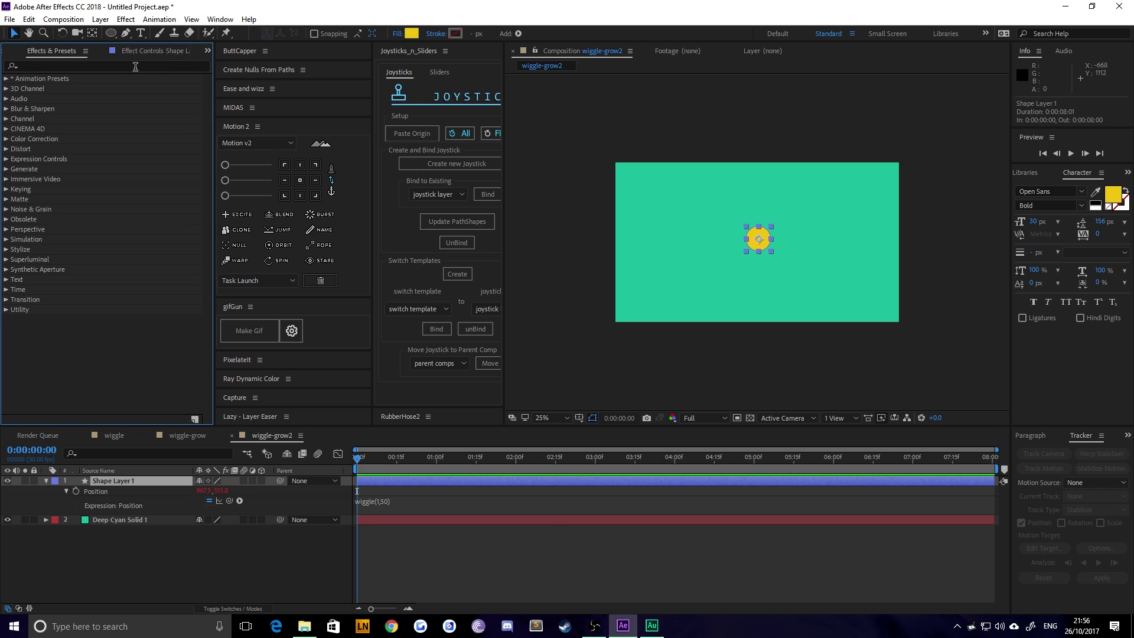
# Find 'slider' in Effects & Presets and apply Slider Control to Shape Layer 1
pyautogui.click(135, 66)
pyautogui.write('slider')
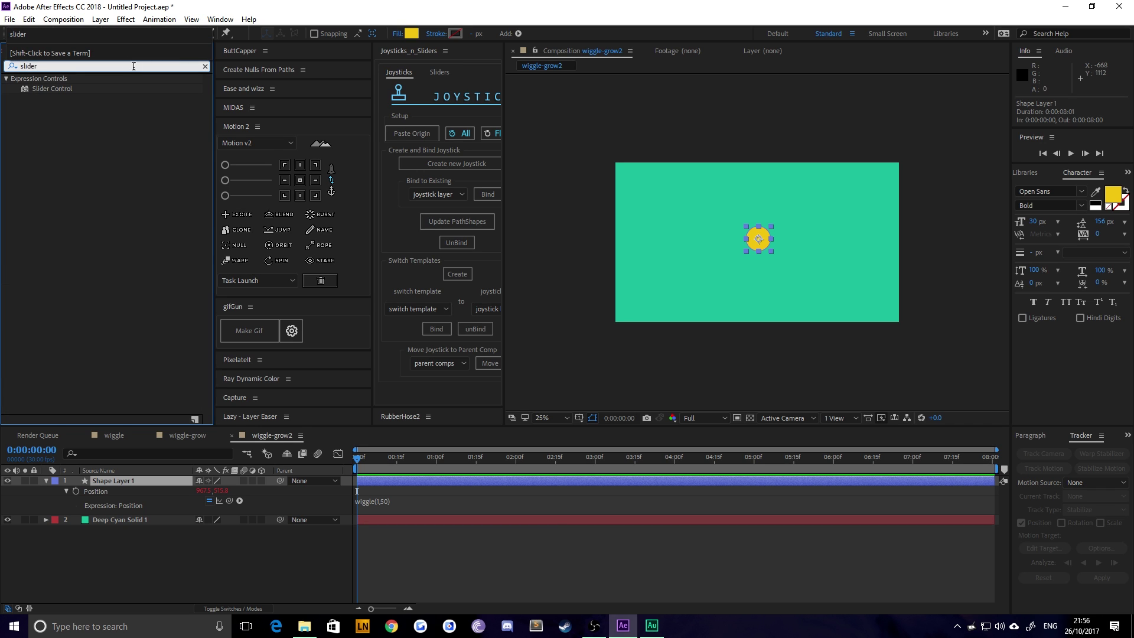
pyautogui.moveTo(64, 94); pyautogui.dragTo(105, 481)
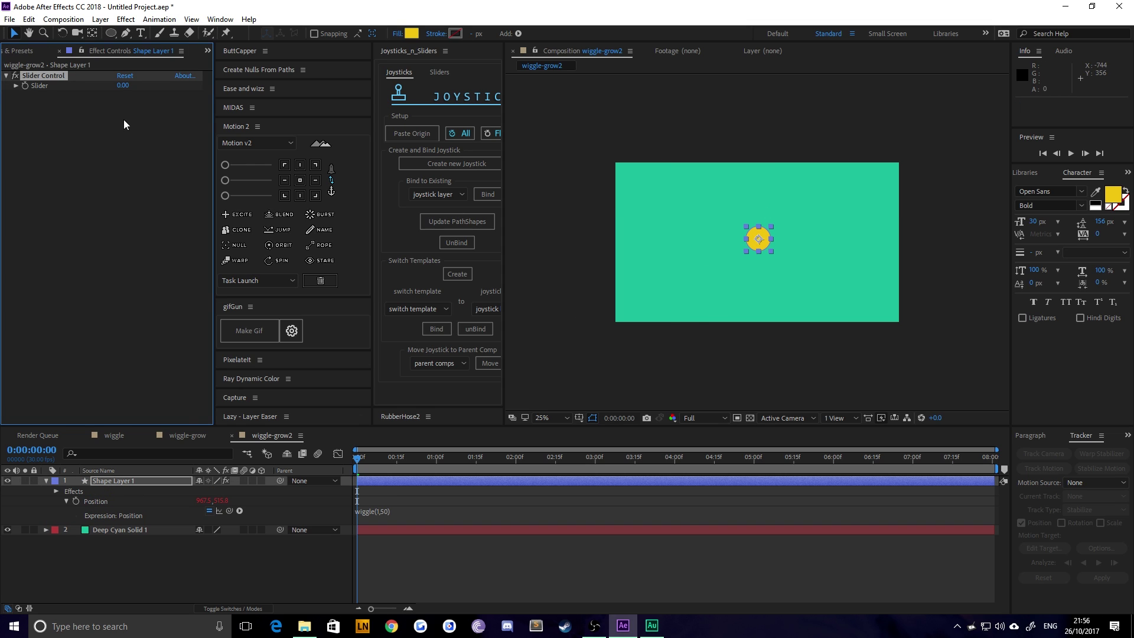
# Duplicate the Slider Control and rename the two sliders 'Freq' and 'Int'
pyautogui.hotkey('ctrl', 'd')
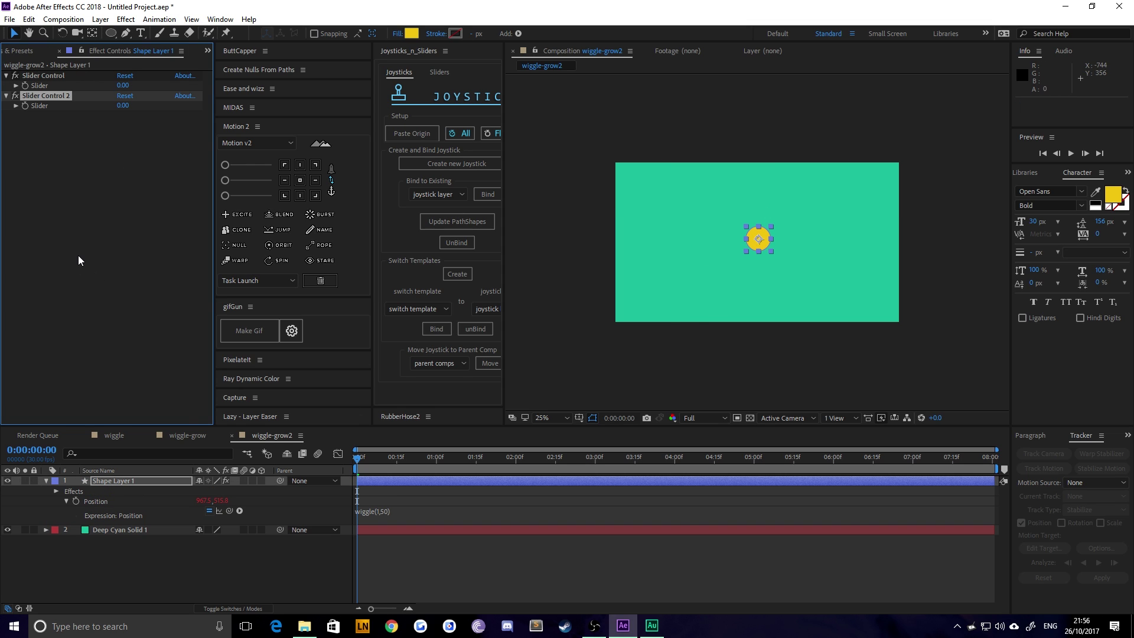
pyautogui.click(40, 75)
pyautogui.press('Return')
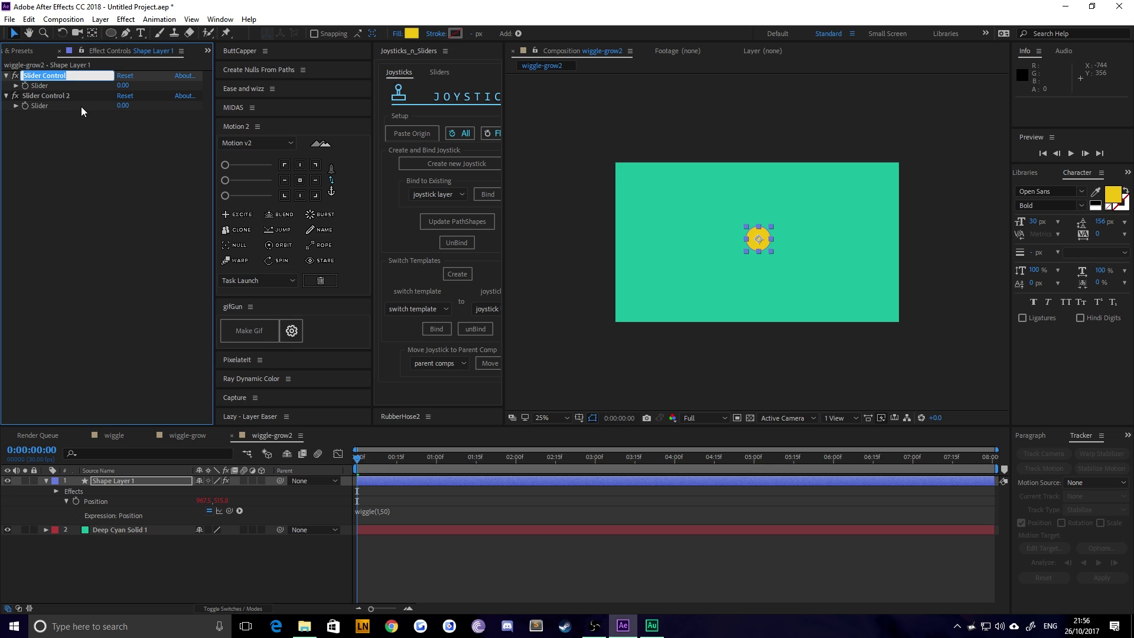
pyautogui.write('Freq')
pyautogui.click(51, 96)
pyautogui.press('Return')
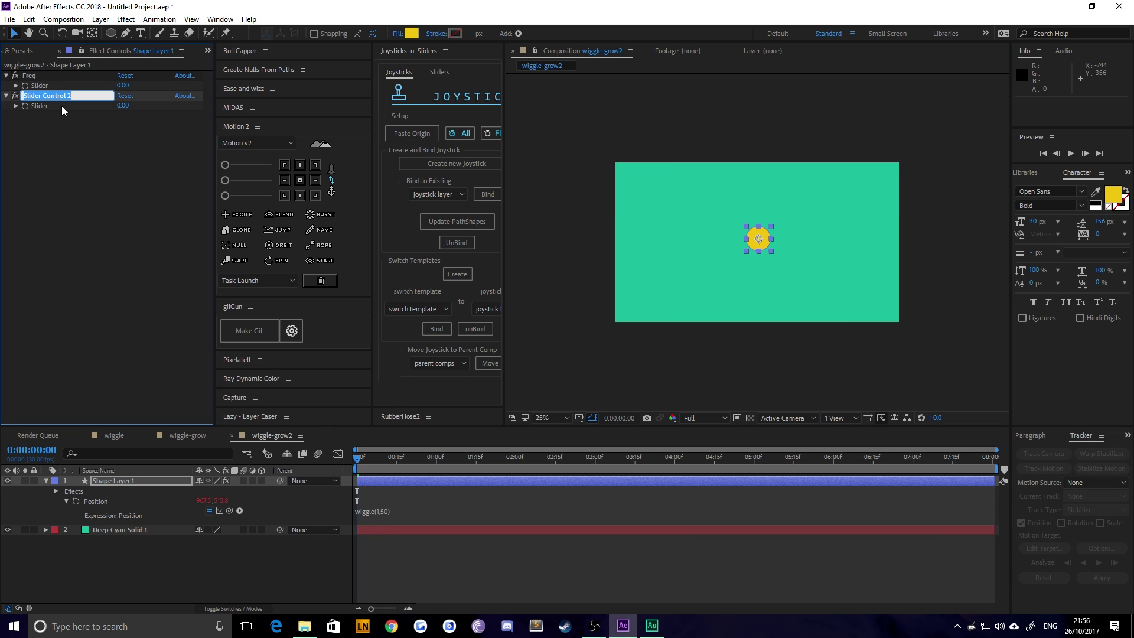
pyautogui.write('Int')
pyautogui.click(190, 601)
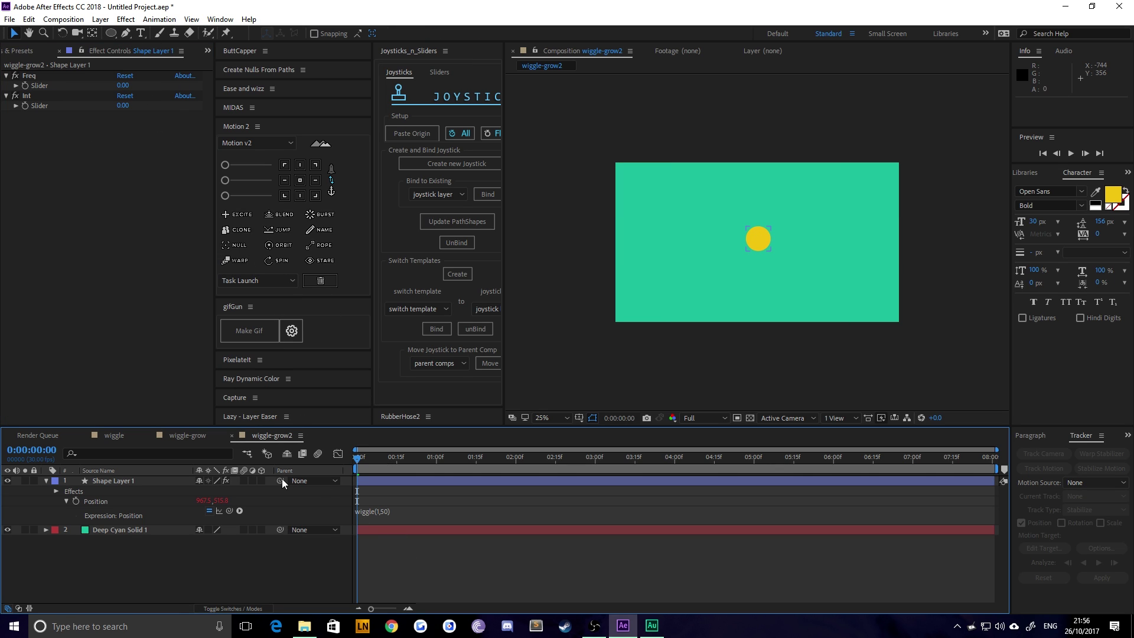
# Start the Position expression with 'Freq=' pick-whipped to the Freq slider, ending with a semicolon
pyautogui.click(380, 512)
pyautogui.press('Left')
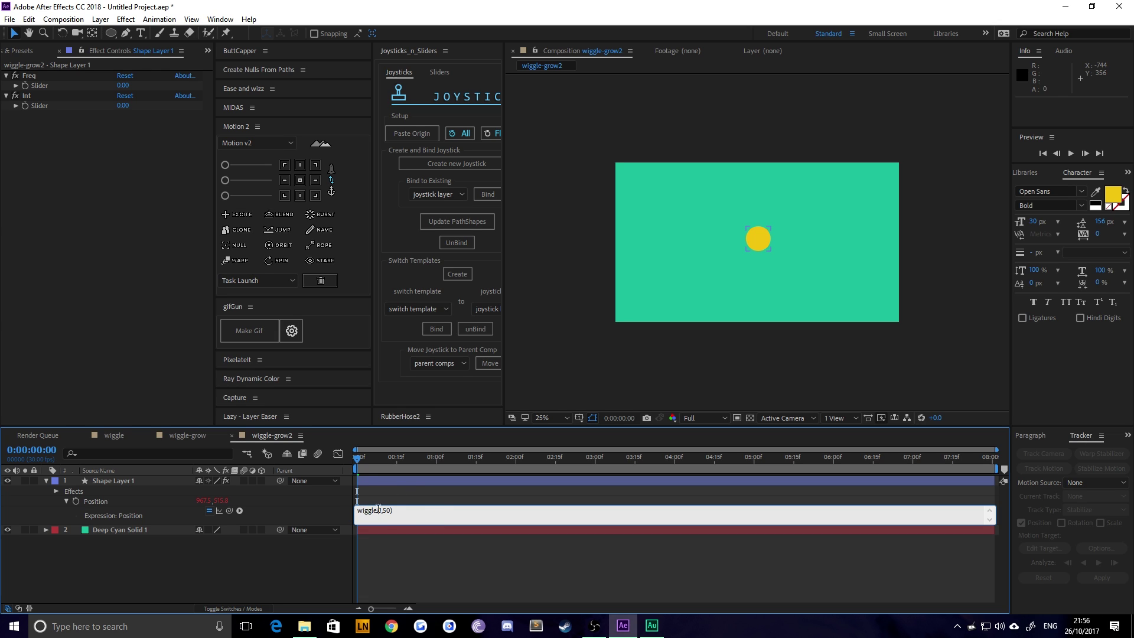
pyautogui.click(443, 502)
pyautogui.write('Freq=')
pyautogui.moveTo(230, 512); pyautogui.dragTo(39, 88)
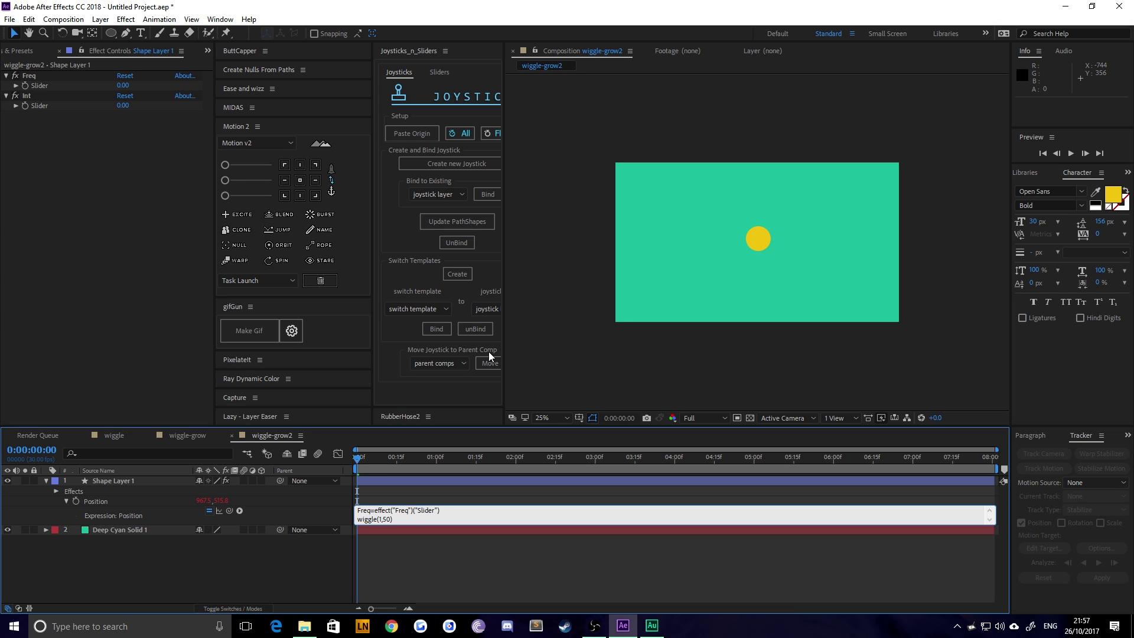
pyautogui.write(';')
# Add a second line 'Int=' linked to the Int slider, ending with a semicolon
pyautogui.press('Return')
pyautogui.write('Int=')
pyautogui.moveTo(229, 511); pyautogui.dragTo(42, 107)
pyautogui.write(';')
# Inspect the Freq line's slider reference and test it by dragging the Freq slider value
pyautogui.moveTo(360, 511)
pyautogui.mouseDown()
pyautogui.moveTo(381, 511)
pyautogui.moveTo(363, 516)
pyautogui.mouseUp()
pyautogui.moveTo(371, 511); pyautogui.dragTo(357, 512)
pyautogui.moveTo(443, 510); pyautogui.dragTo(380, 511)
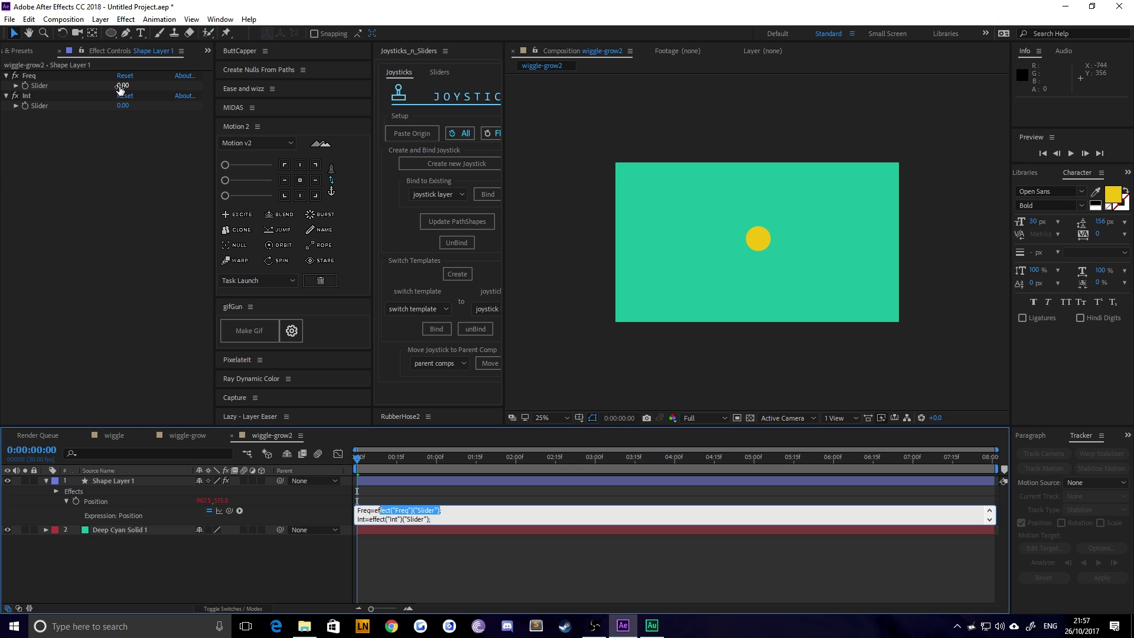
pyautogui.moveTo(121, 89); pyautogui.dragTo(182, 91)
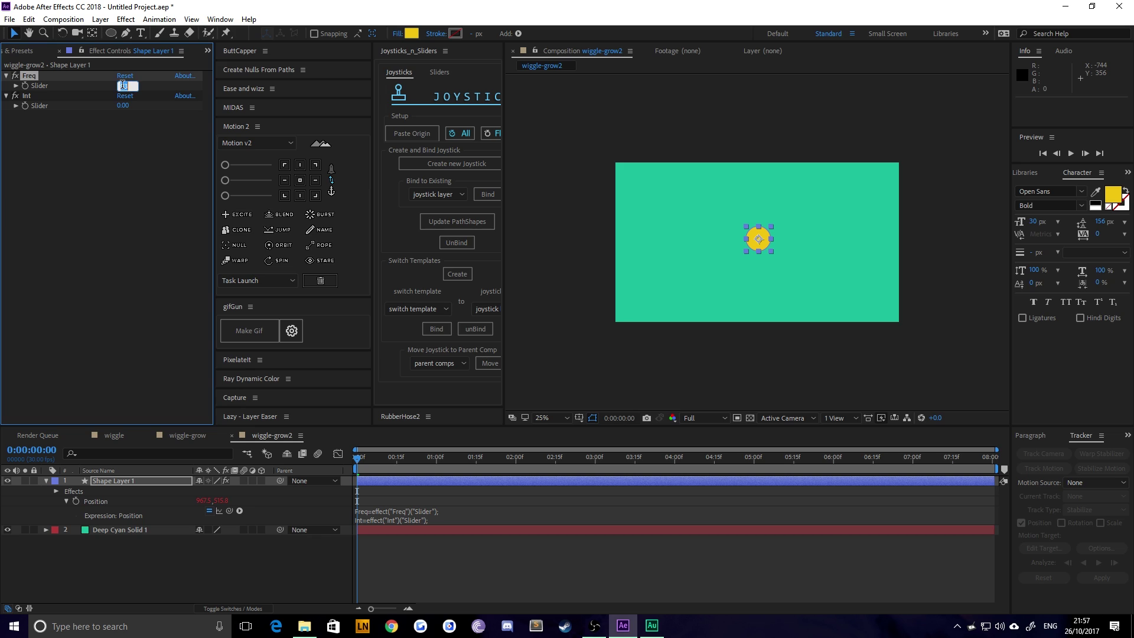
# Reset Freq to 0, change the last line to wiggle(Freq,Int), commit, and scrub to check
pyautogui.click(124, 75)
pyautogui.click(363, 520)
pyautogui.click(359, 522)
pyautogui.doubleClick(365, 519)
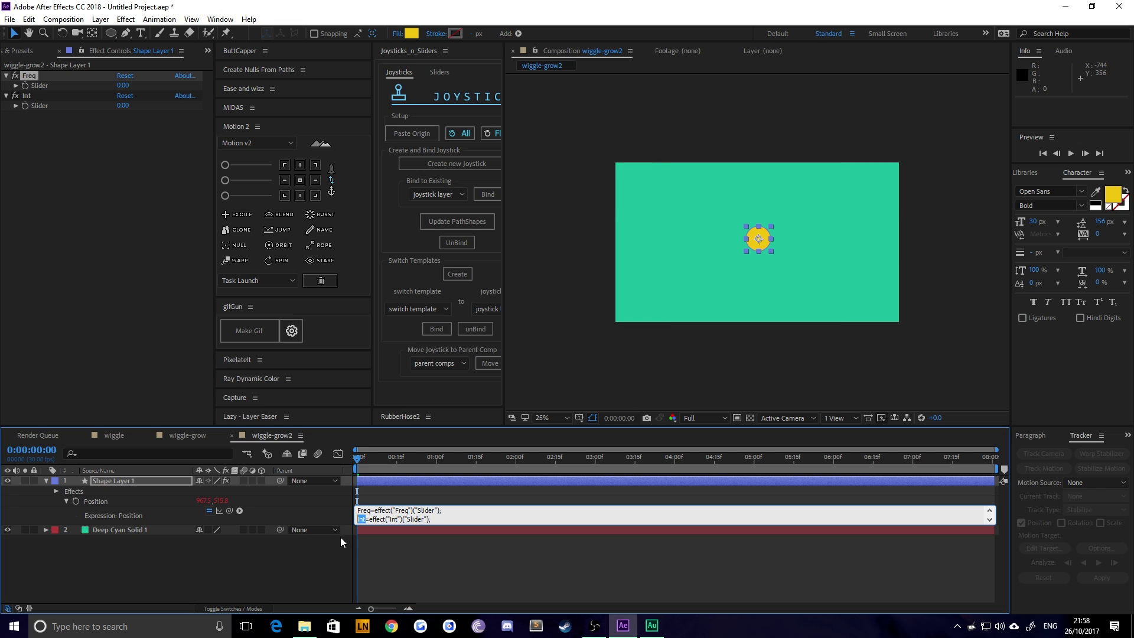
pyautogui.scroll(-1, 427, 512)
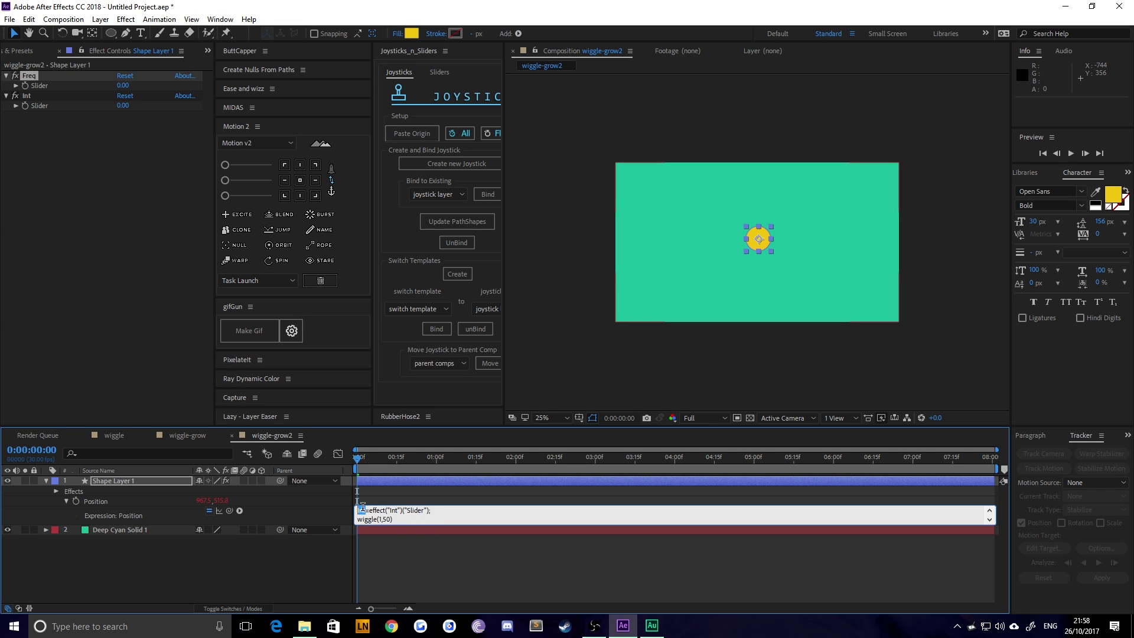
pyautogui.click(371, 518)
pyautogui.write('Freq,Int')
pyautogui.click(408, 563)
pyautogui.moveTo(361, 458); pyautogui.dragTo(278, 471)
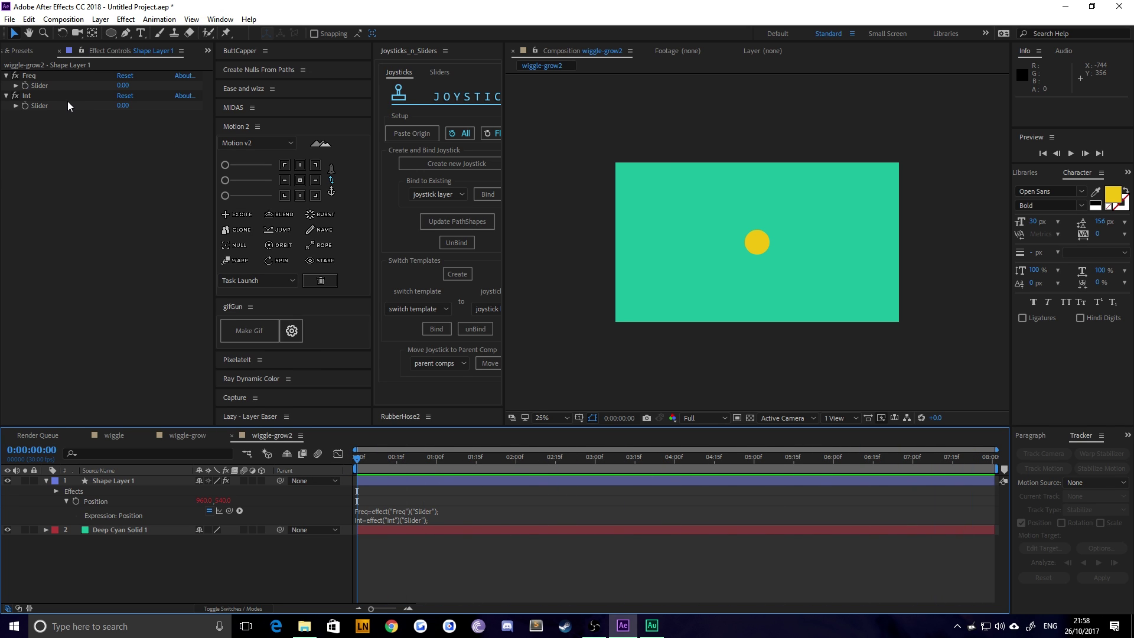
# Set the Freq slider to 1 and the Int slider to 50 in Effect Controls
pyautogui.click(123, 85)
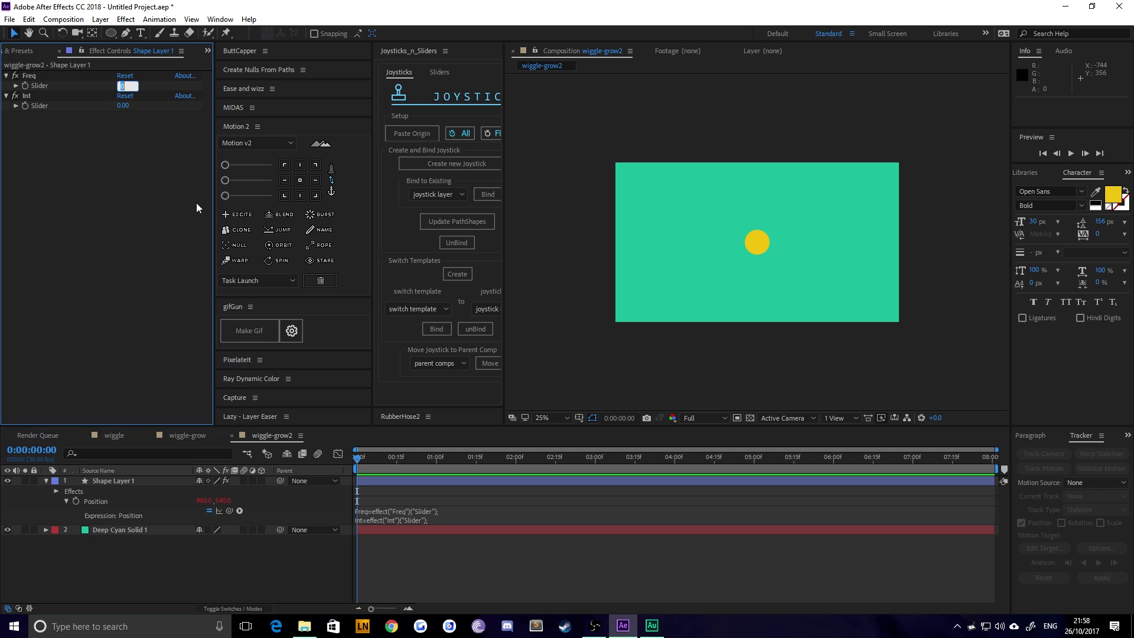
pyautogui.write('1')
pyautogui.click(123, 105)
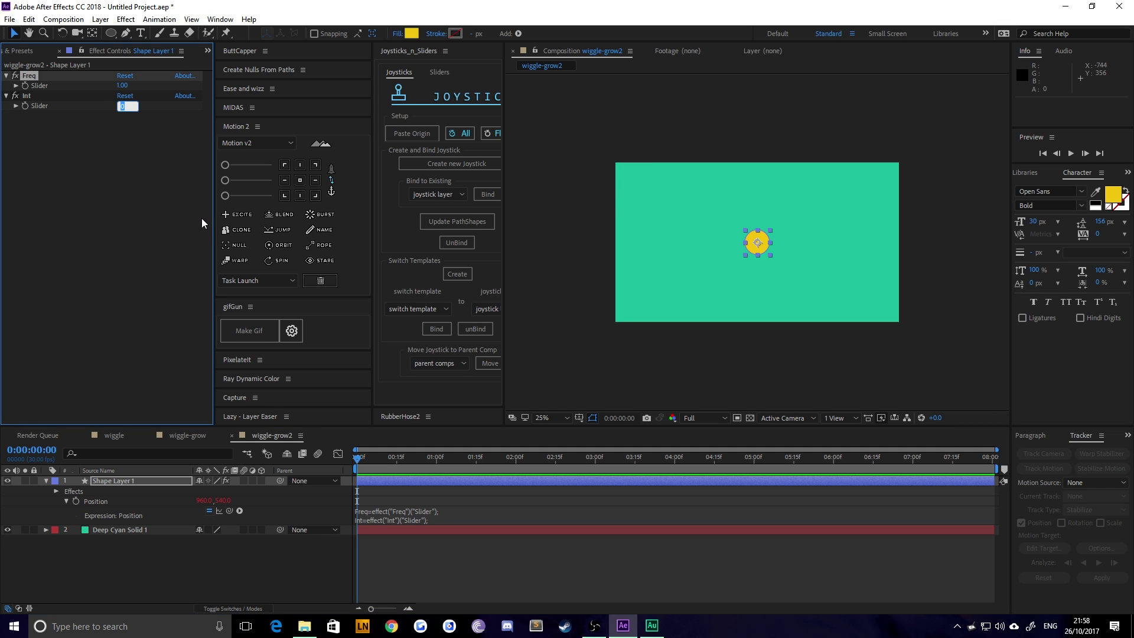
pyautogui.write('50')
pyautogui.press('Return')
# Preview the wiggle, return to the comp start, and enable keyframing on both sliders
pyautogui.press('space')
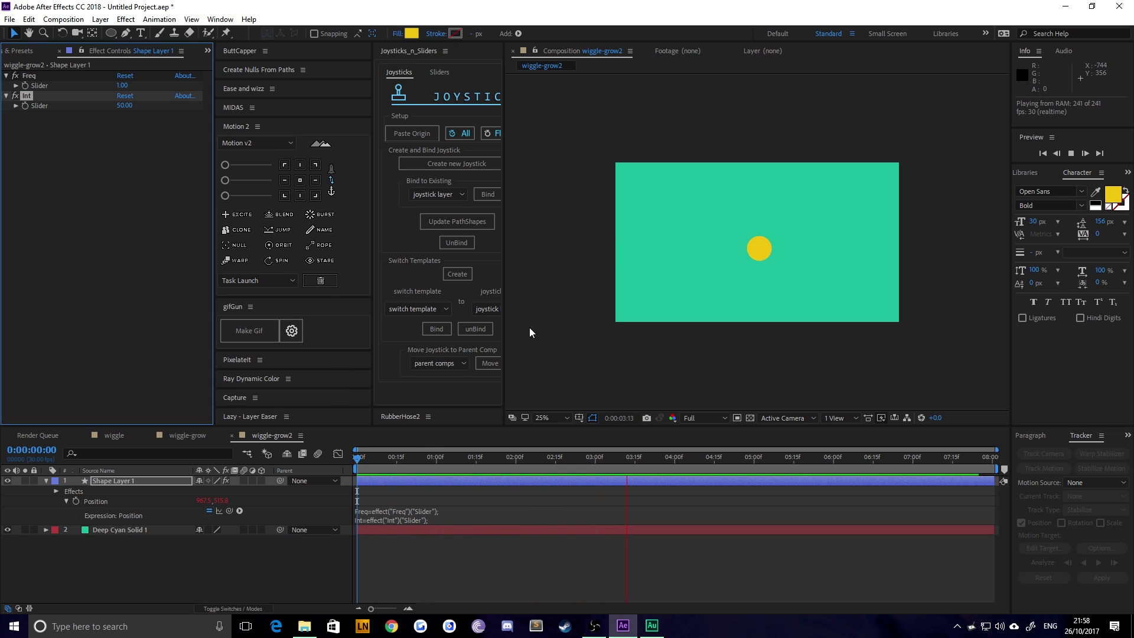
pyautogui.click(380, 461)
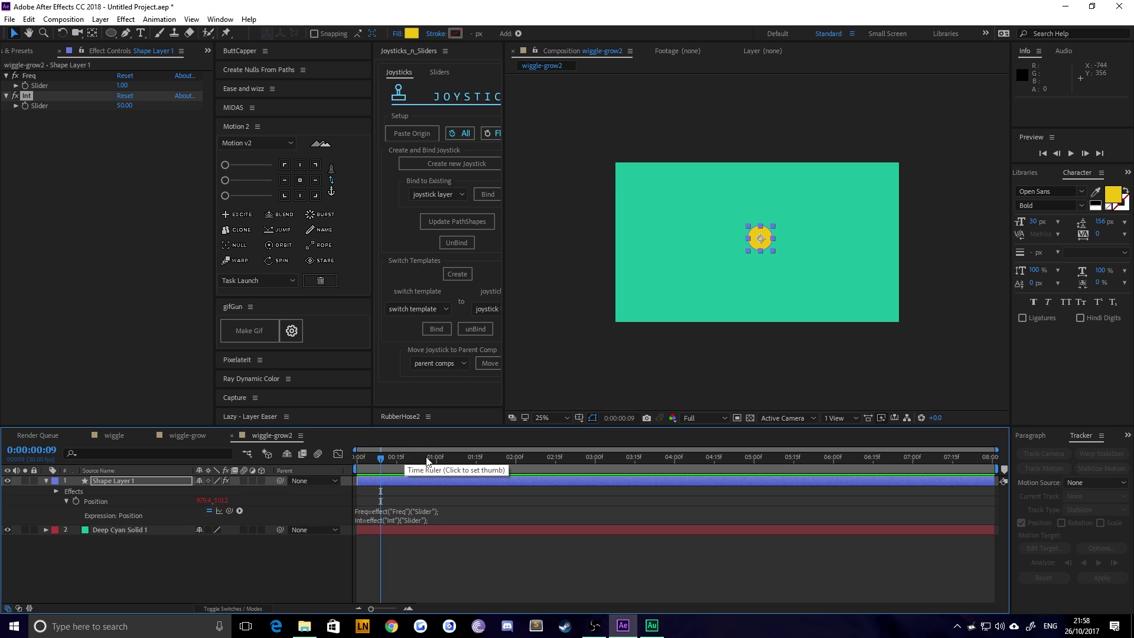
pyautogui.click(357, 457)
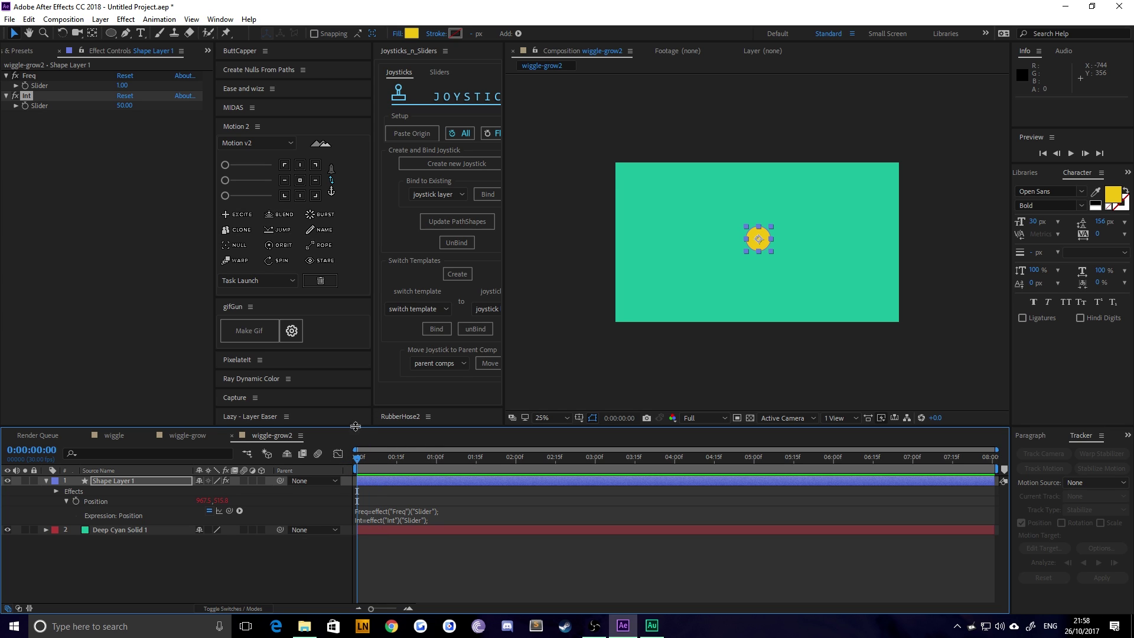
pyautogui.click(30, 91)
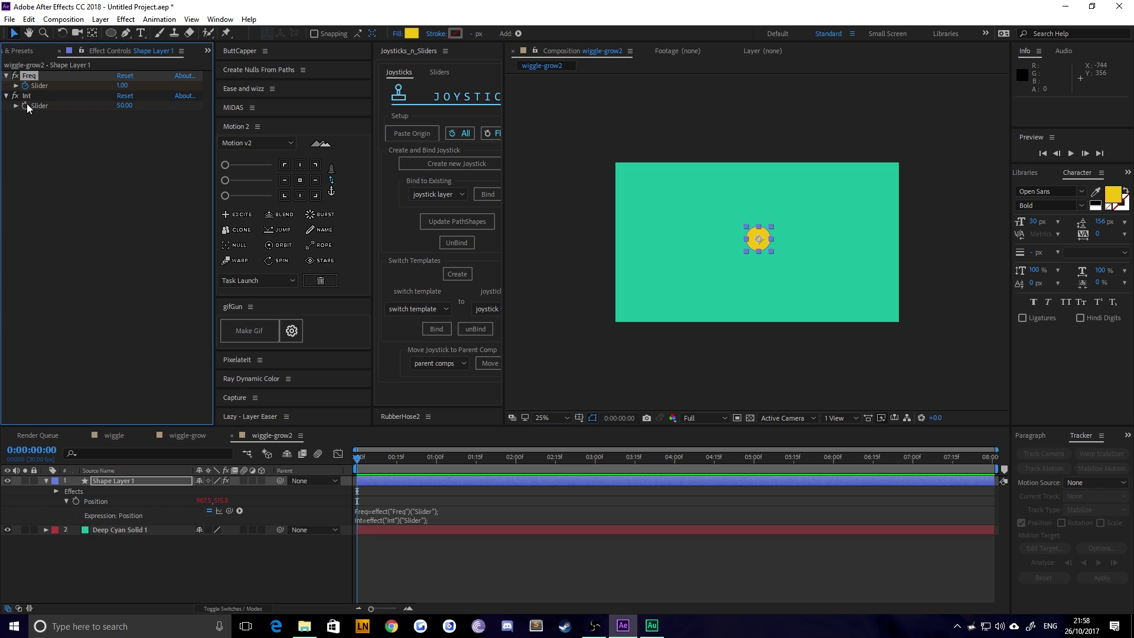
pyautogui.click(27, 104)
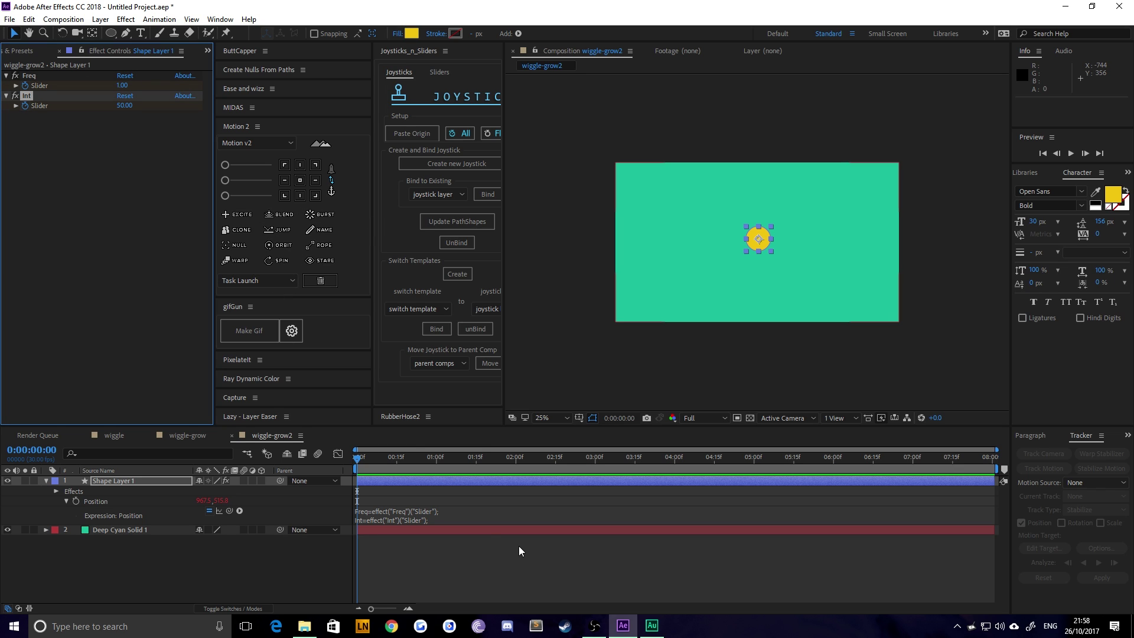
# At the comp's end, keyframe Freq to 100 and Int to 200
pyautogui.press('u')
pyautogui.click(428, 458)
pyautogui.press('End')
pyautogui.click(129, 86)
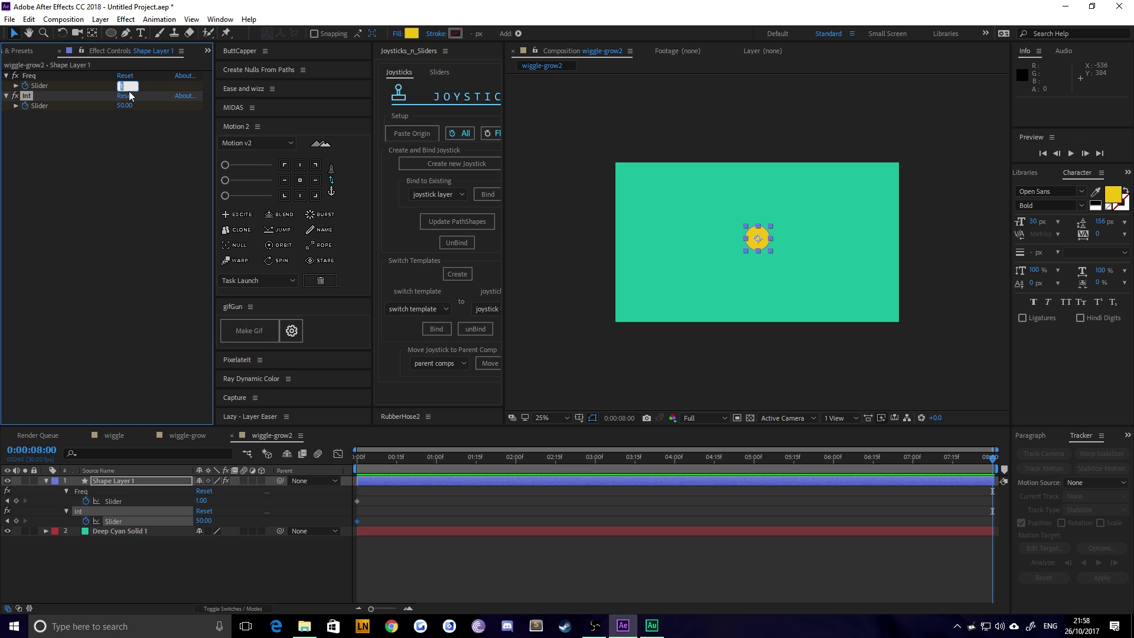
pyautogui.write('50')
pyautogui.press('Tab')
pyautogui.write('10')
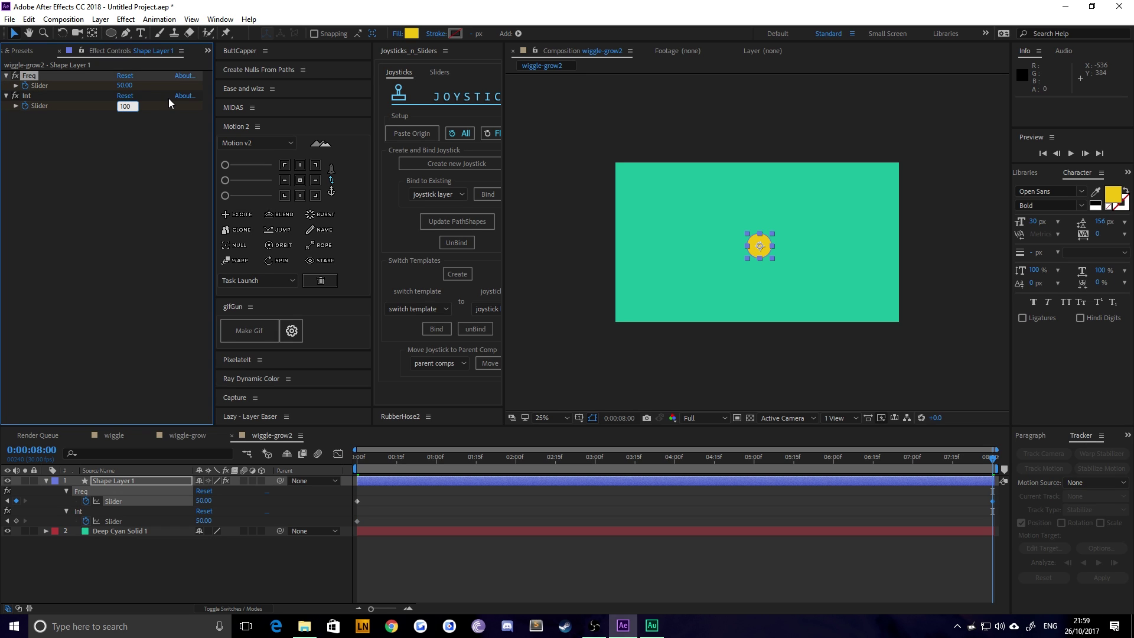
pyautogui.click(169, 99)
pyautogui.click(126, 105)
pyautogui.write('20')
pyautogui.click(118, 88)
pyautogui.write('100')
pyautogui.press('Return')
# Preview briefly, then set both Int and Freq keyframes to 0 at the start
pyautogui.click(350, 465)
pyautogui.press('space')
pyautogui.press('space')
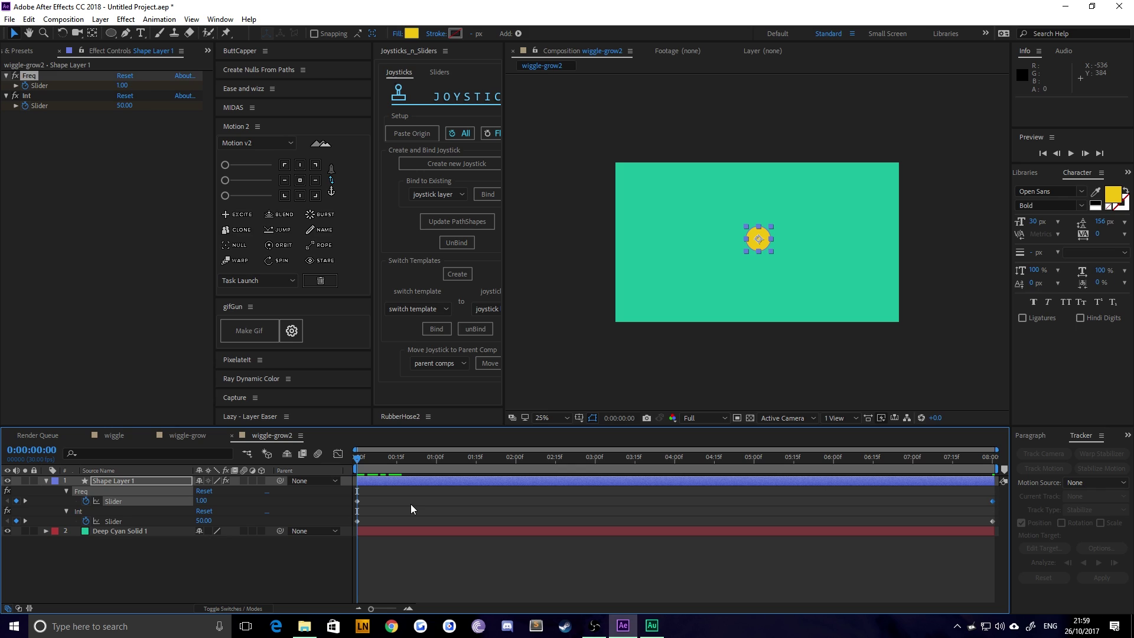
pyautogui.click(410, 504)
pyautogui.click(210, 520)
pyautogui.write('0')
pyautogui.press('Return')
pyautogui.click(202, 500)
pyautogui.write('0')
pyautogui.press('Return')
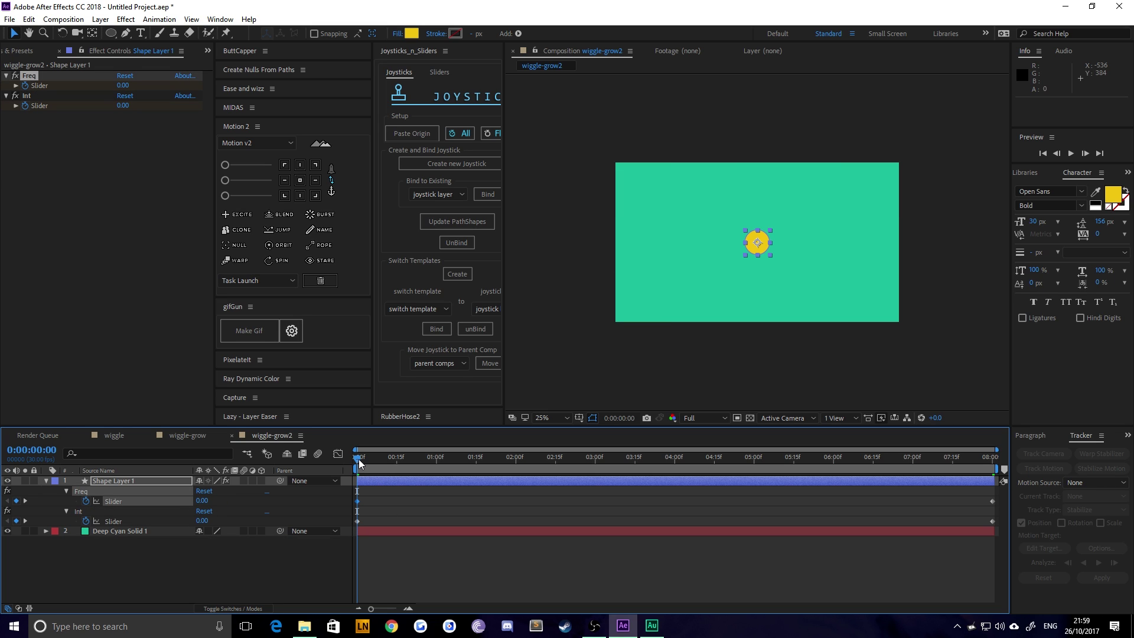
# Scrub the timeline, then RAM-preview wiggle-grow2 at 30 fps to watch the wiggle intensify
pyautogui.moveTo(360, 462); pyautogui.dragTo(184, 442)
pyautogui.press('space')
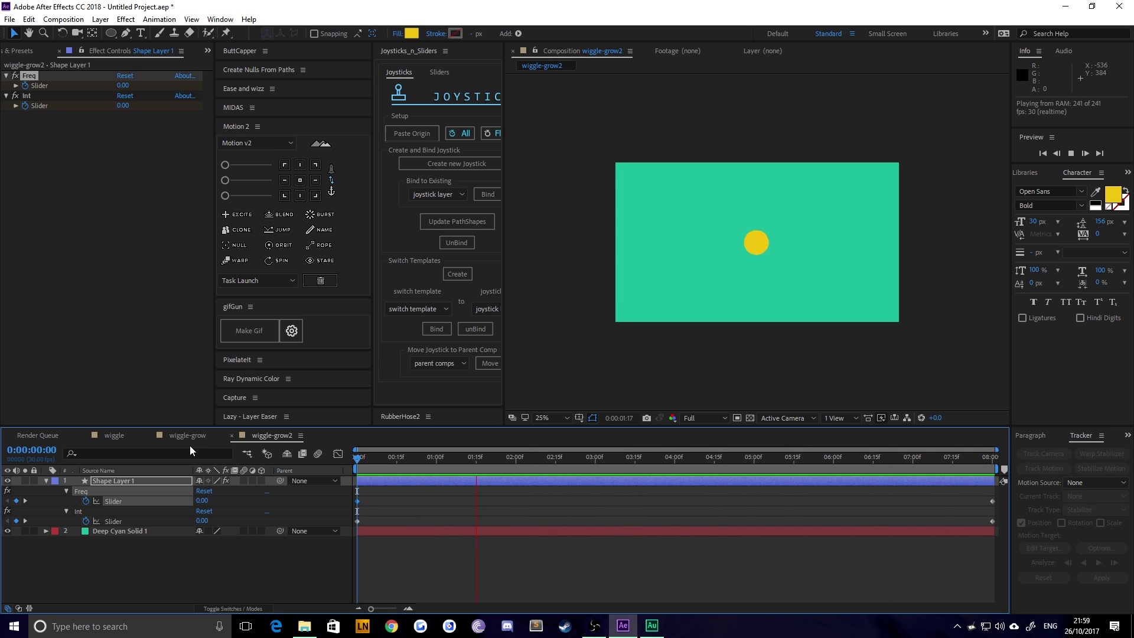